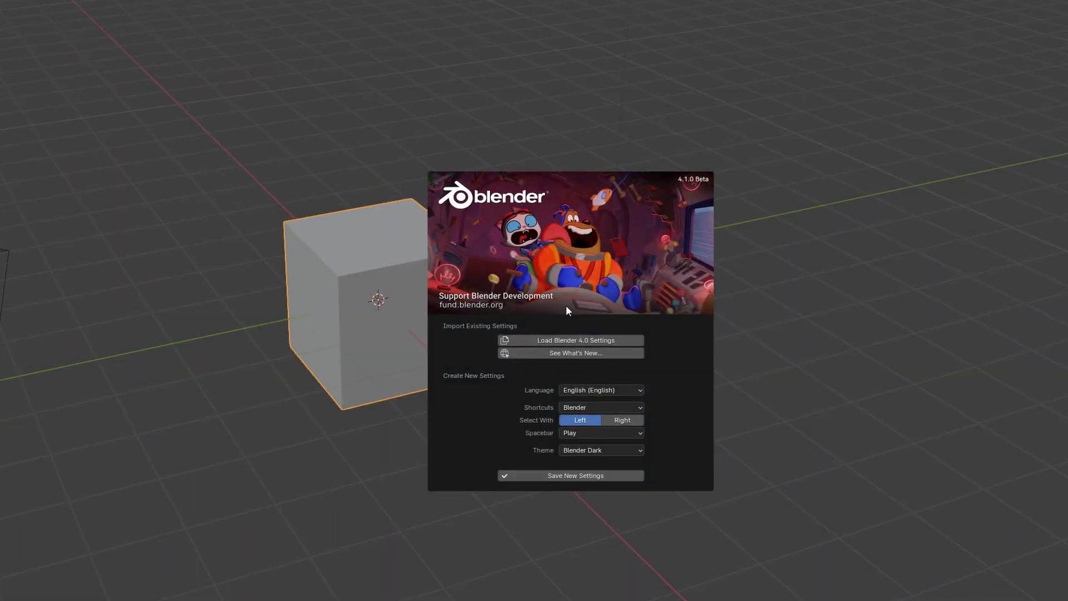
Load the Blender 4.0 settings from the splash screen.
{"action": "left_click", "coordinate": [634, 342]}
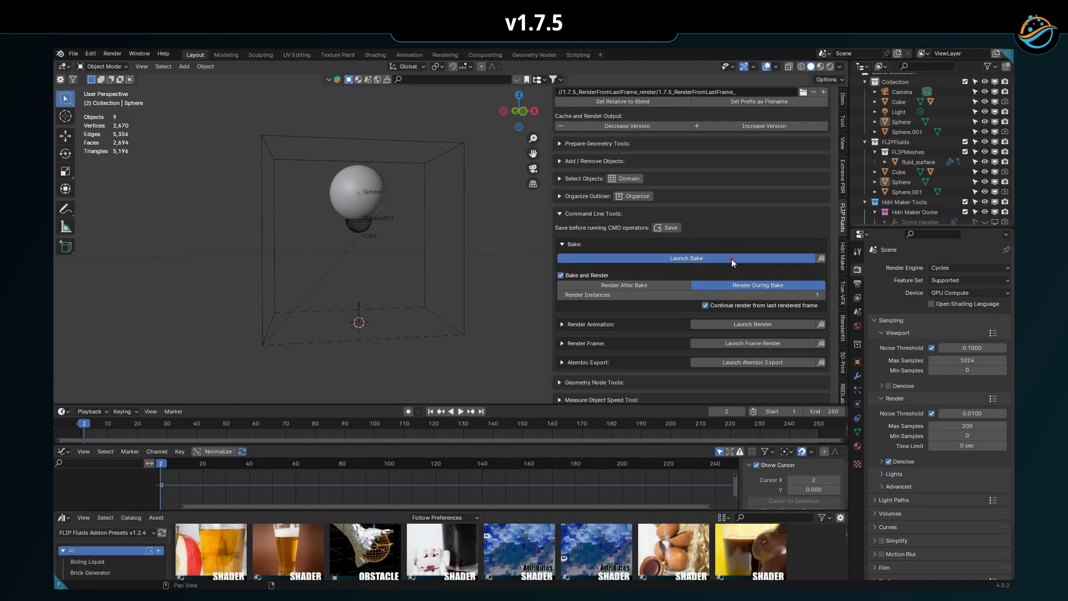
Launch the command-line bake, then add the FireWater domain preset from the Asset Browser.
{"action": "left_click", "coordinate": [731, 258]}
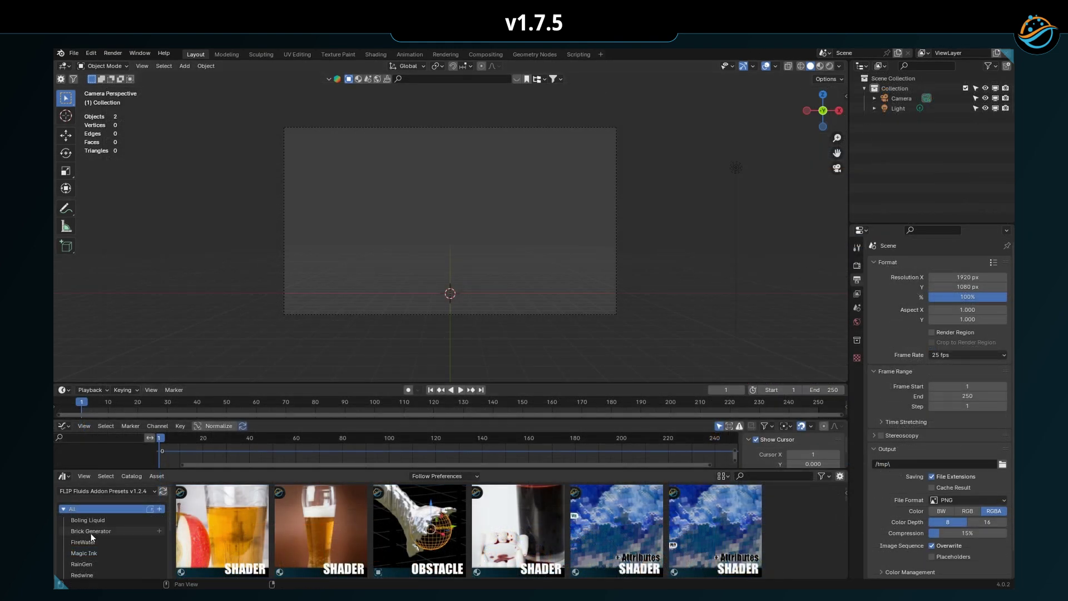
{"action": "left_click", "coordinate": [84, 541]}
{"action": "left_click_drag", "start_coordinate": [320, 528], "coordinate": [455, 299]}
Add the Text.4 FireWater force field, then move it left and shrink it in front view.
{"action": "left_click_drag", "start_coordinate": [517, 526], "coordinate": [452, 299]}
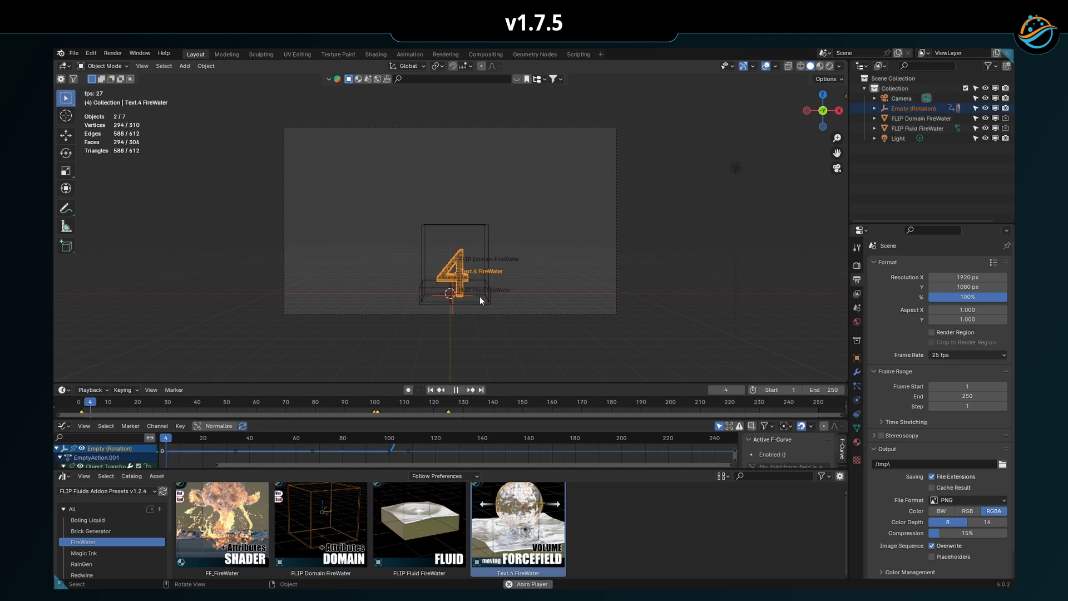
{"action": "key", "text": "space"}
{"action": "scroll", "coordinate": [492, 306], "scroll_direction": "up", "scroll_amount": 4}
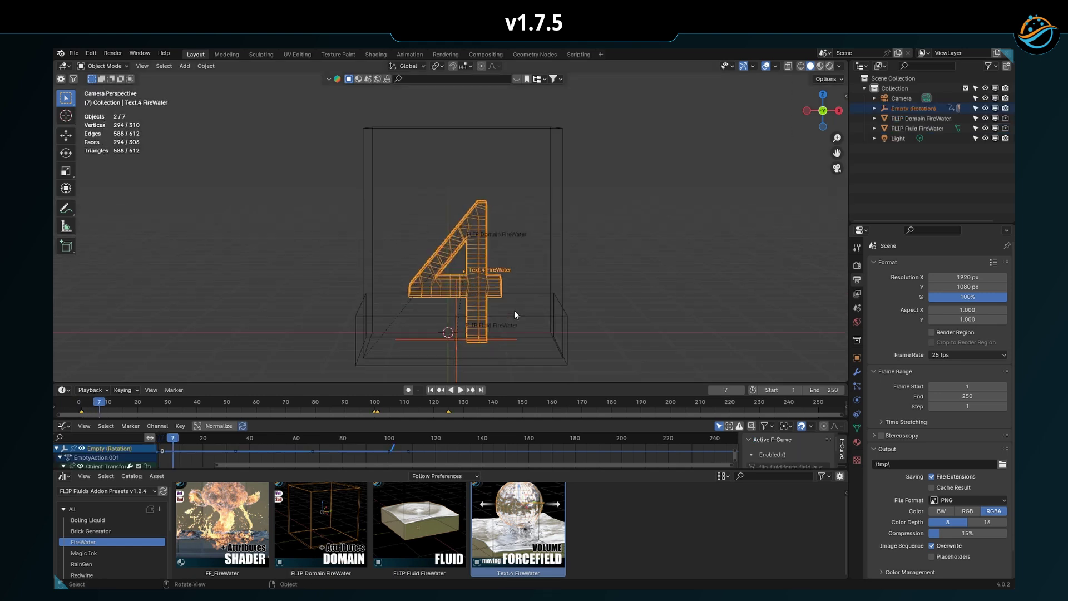
{"action": "key", "text": "KP_1"}
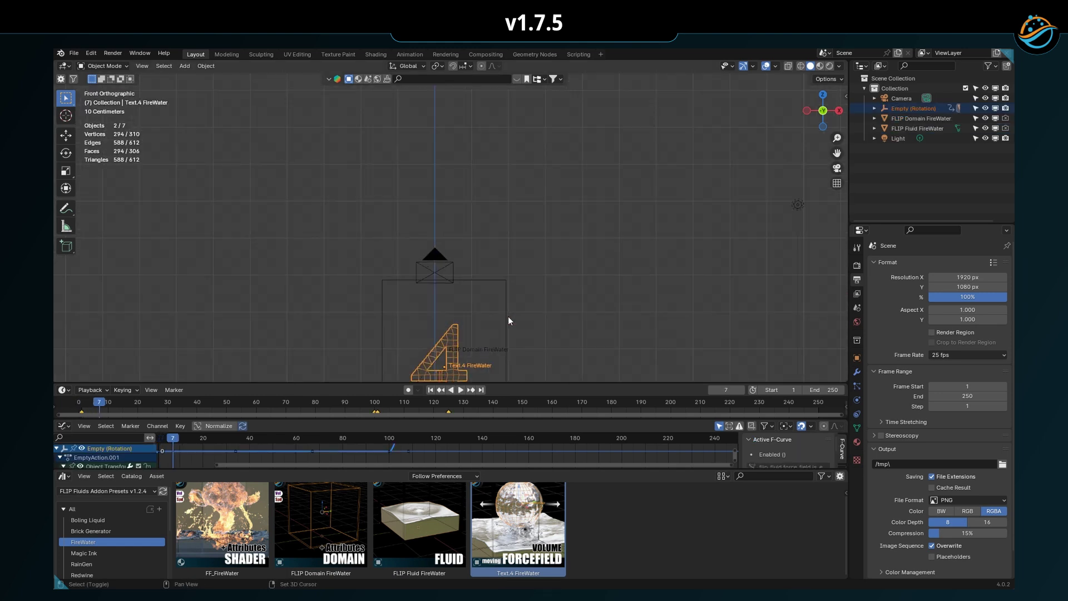
{"action": "middle_click_drag", "start_coordinate": [516, 295], "coordinate": [552, 218], "text": "shift"}
{"action": "scroll", "coordinate": [552, 221], "scroll_direction": "up", "scroll_amount": 3}
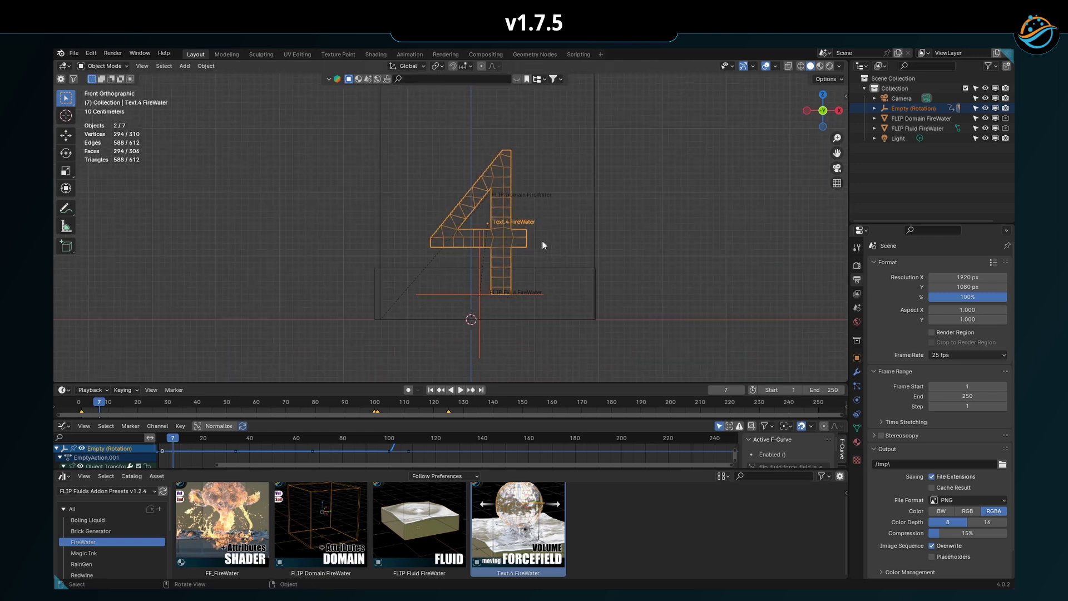
{"action": "scroll", "coordinate": [544, 254], "scroll_direction": "up", "scroll_amount": 1}
{"action": "key", "text": "g"}
{"action": "left_click", "coordinate": [492, 241]}
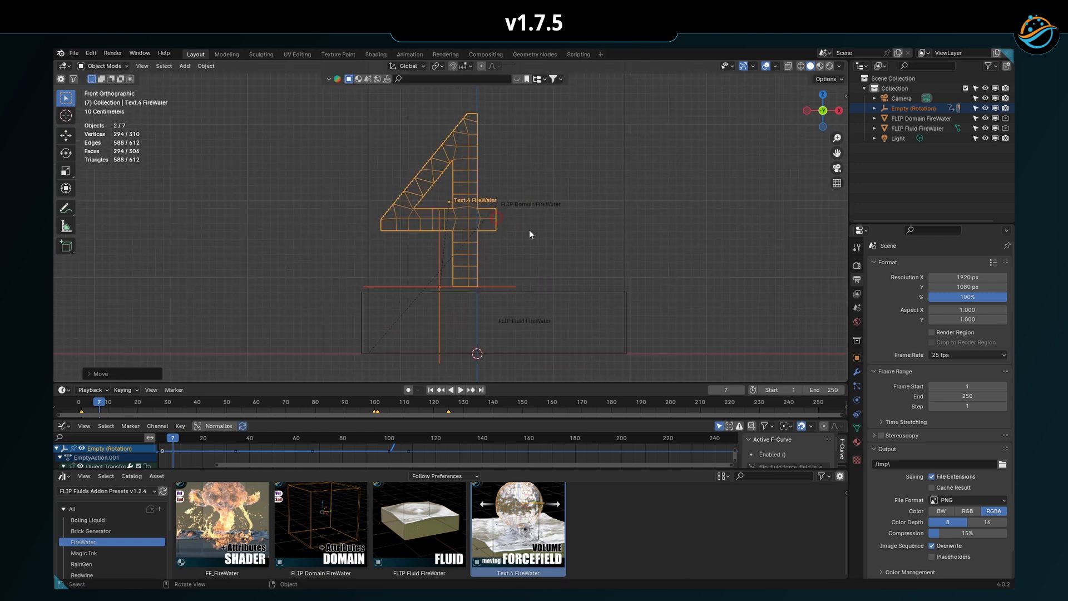
{"action": "key", "text": "s"}
{"action": "left_click", "coordinate": [491, 245]}
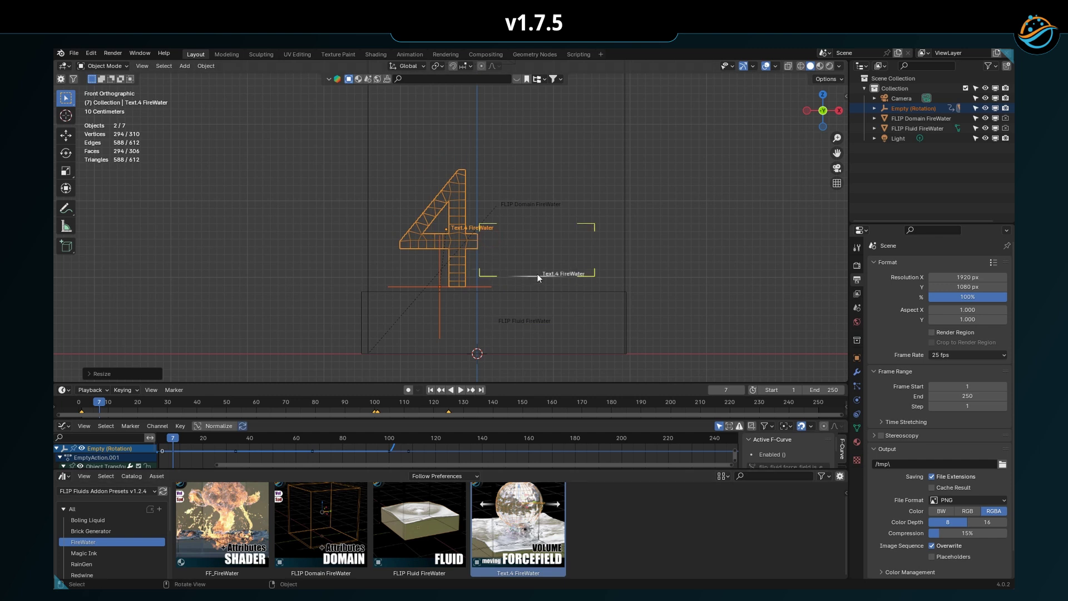
Add a second Text.4 copy and move its top tip vertices up and left.
{"action": "left_click_drag", "start_coordinate": [537, 281], "coordinate": [552, 306]}
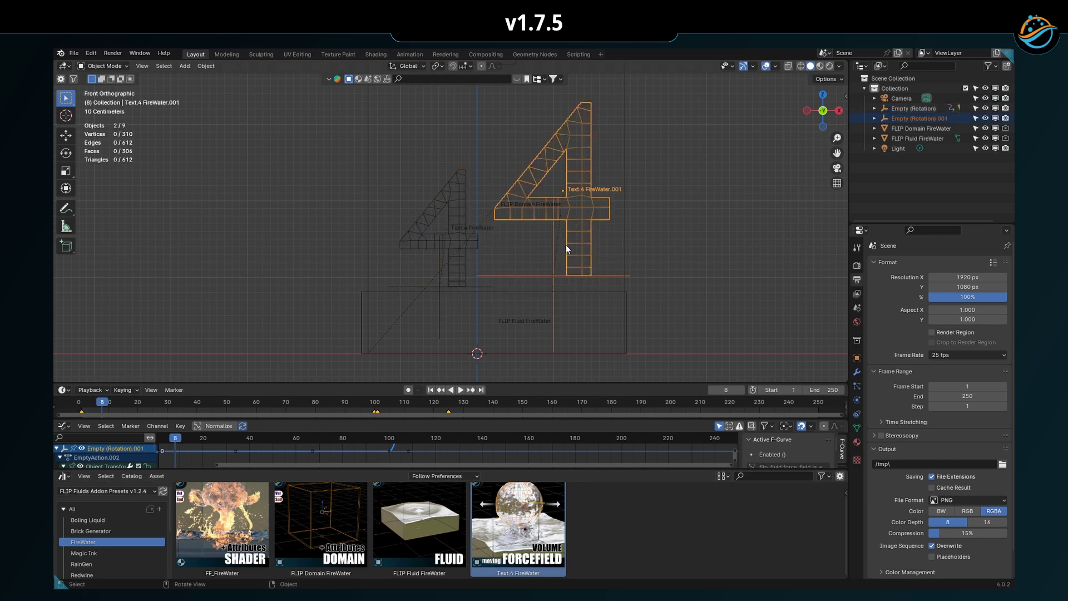
{"action": "left_click", "coordinate": [569, 241]}
{"action": "key", "text": "Tab"}
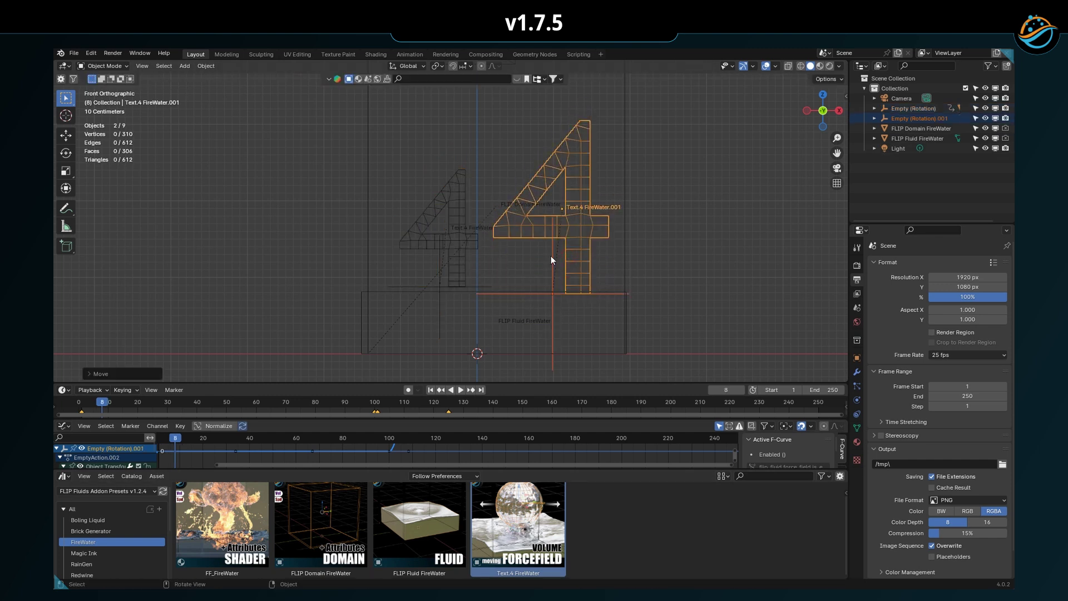
{"action": "left_click", "coordinate": [565, 111]}
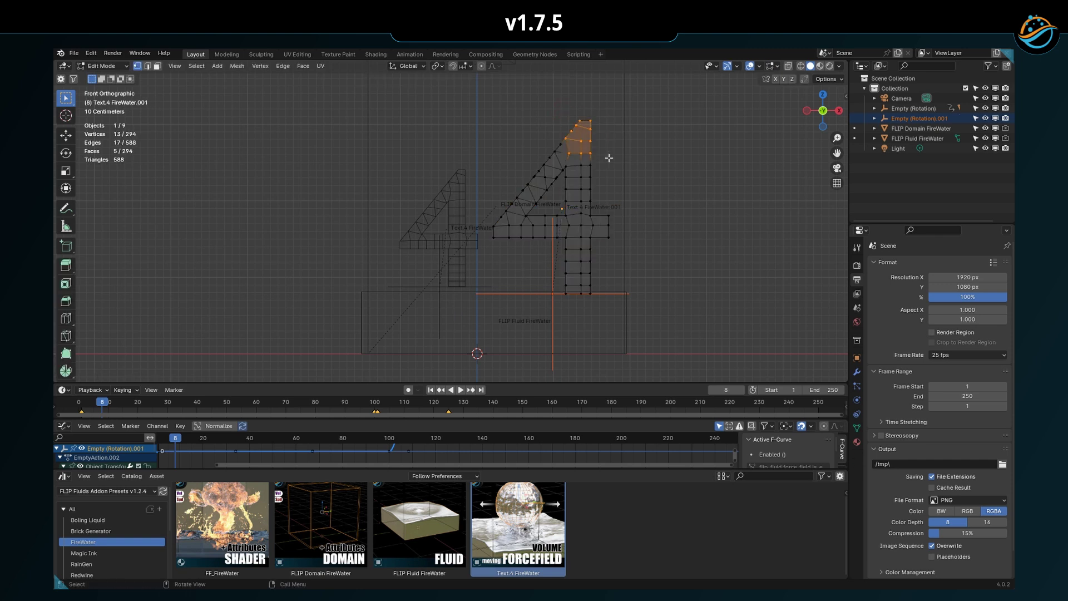
{"action": "key", "text": "g"}
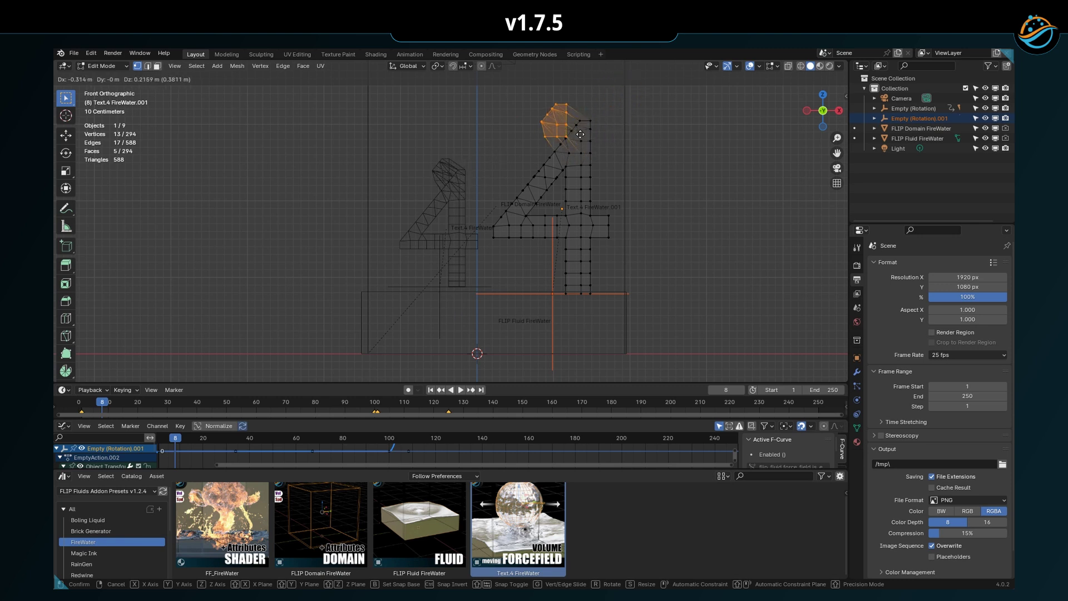
Set Import Method to Append and add a third, independent Text.4 copy.
{"action": "left_click", "coordinate": [445, 475]}
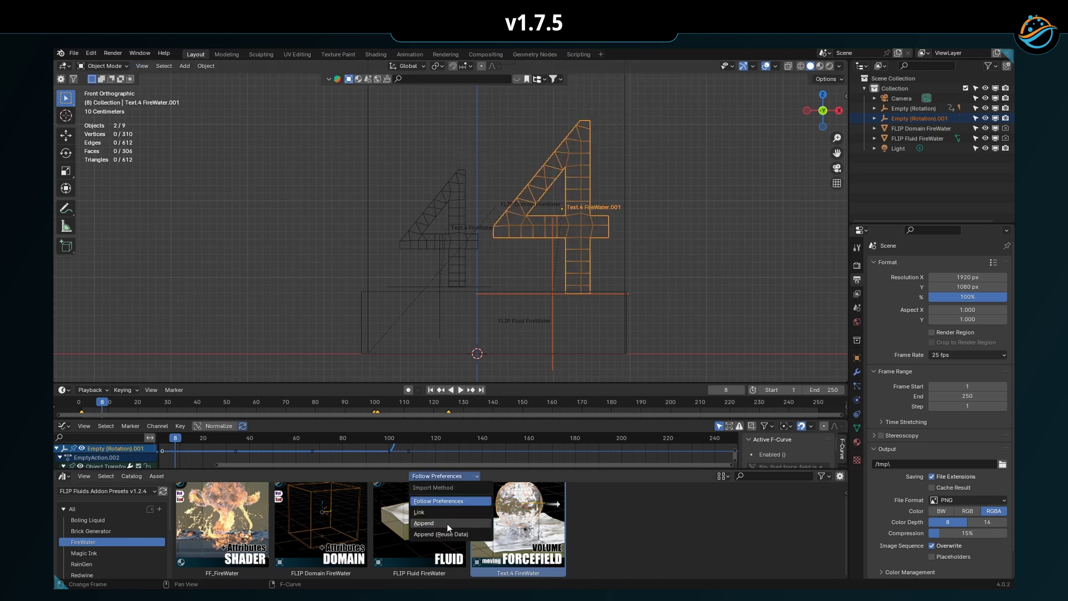
{"action": "left_click", "coordinate": [446, 523]}
{"action": "left_click_drag", "start_coordinate": [501, 526], "coordinate": [545, 228]}
{"action": "key", "text": "Tab"}
{"action": "key", "text": "g"}
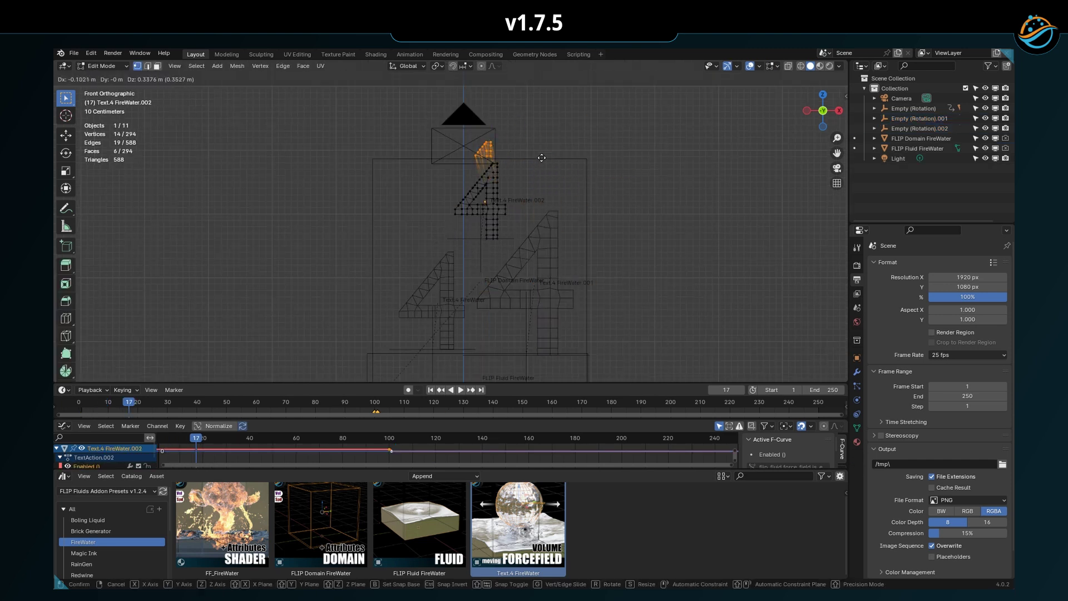
{"action": "key", "text": "Escape"}
{"action": "key", "text": "Tab"}
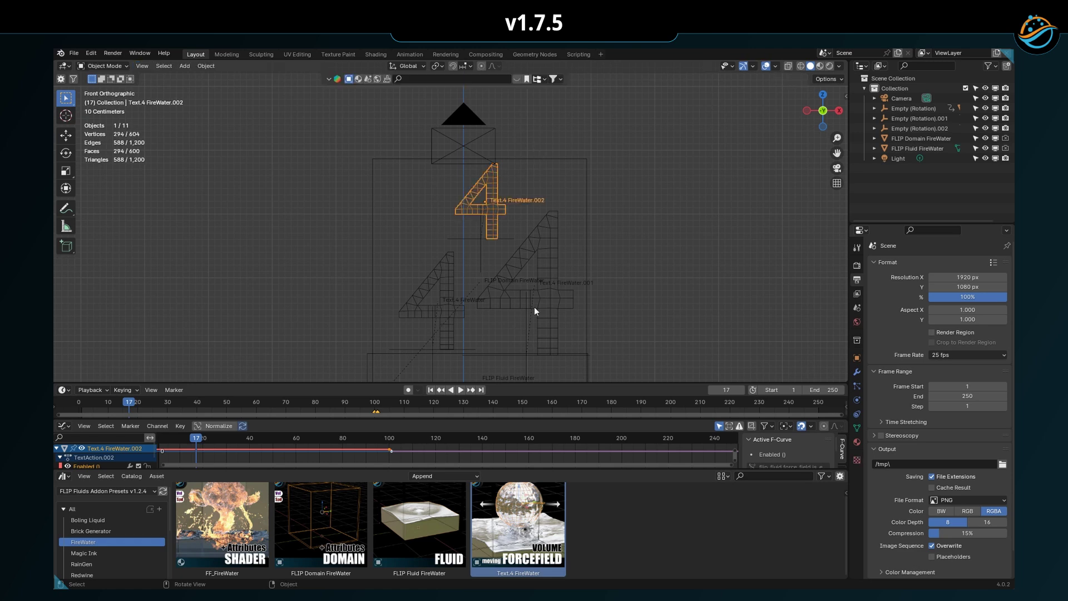
{"action": "left_click", "coordinate": [423, 476]}
Reset import to Follow Preferences and set the presets library's File Paths Import Method to Append.
{"action": "left_click", "coordinate": [438, 501]}
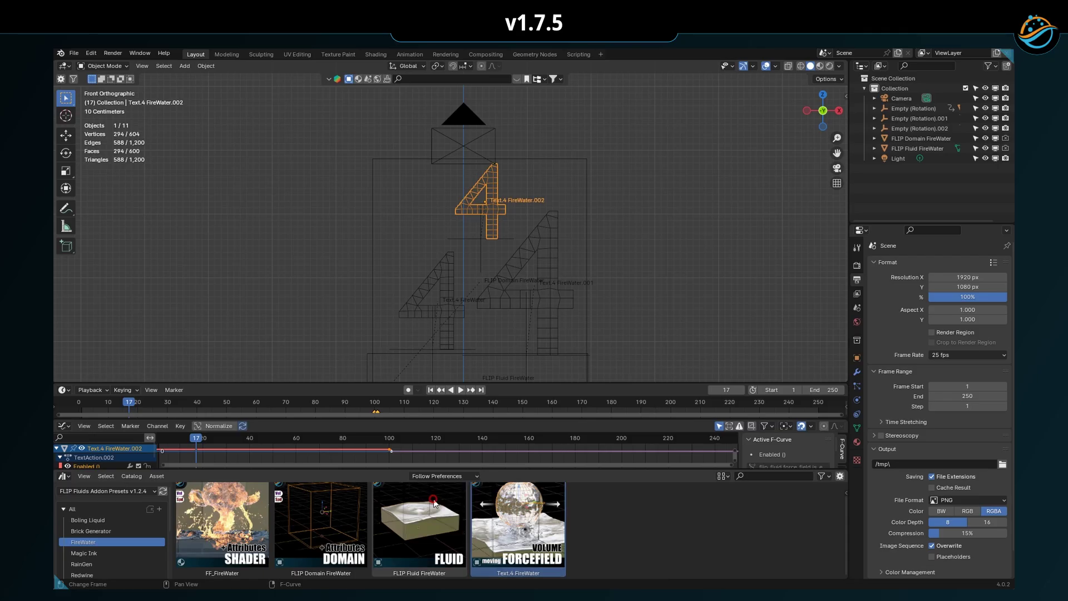
{"action": "left_click", "coordinate": [91, 54]}
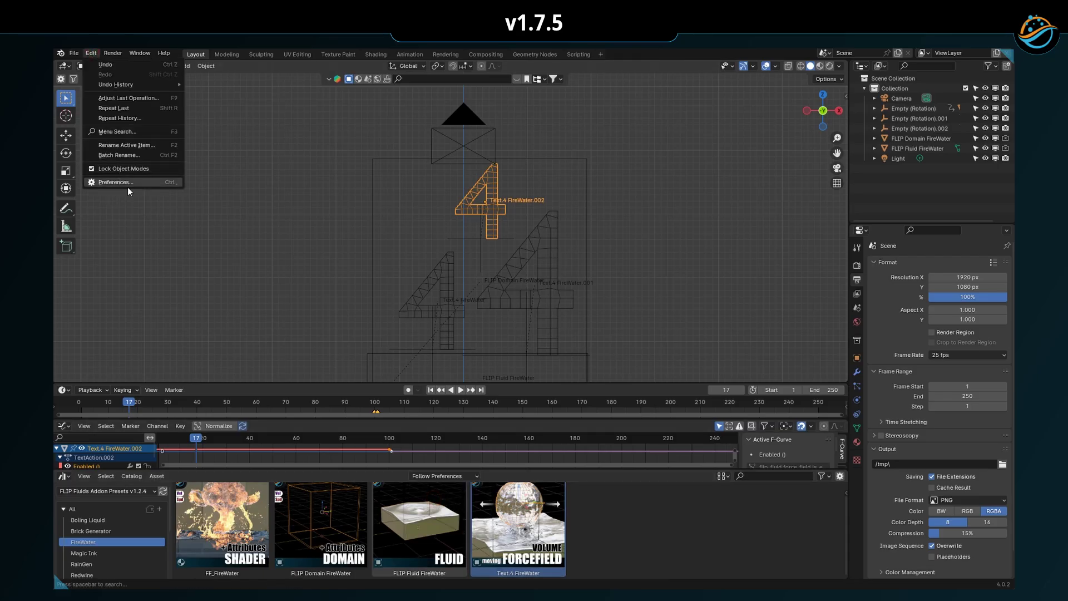
{"action": "left_click", "coordinate": [156, 183]}
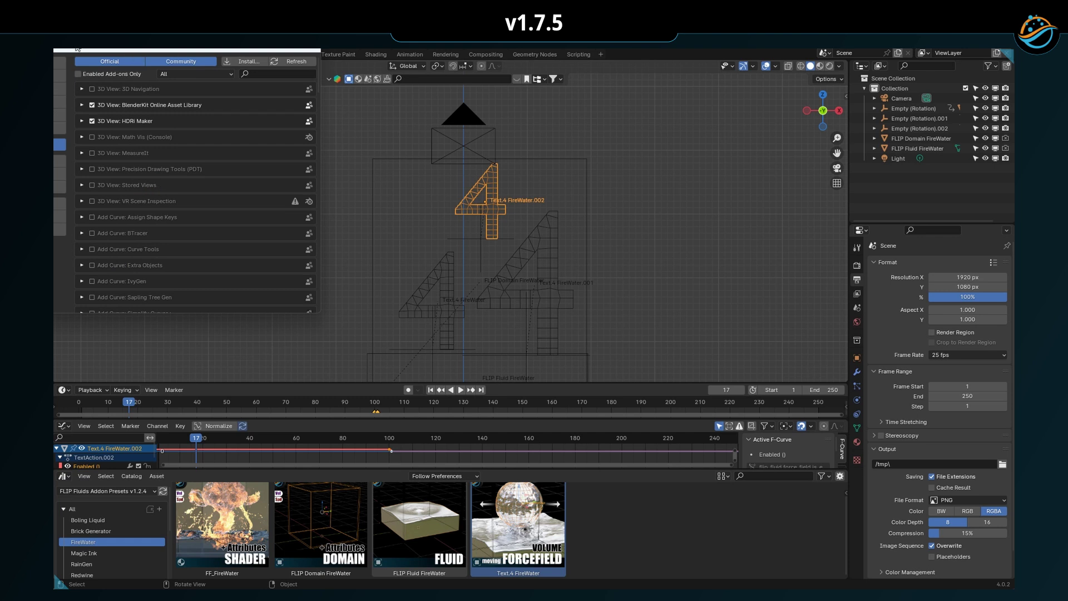
{"action": "left_click", "coordinate": [235, 306]}
{"action": "scroll", "coordinate": [373, 318], "scroll_direction": "down", "scroll_amount": 1}
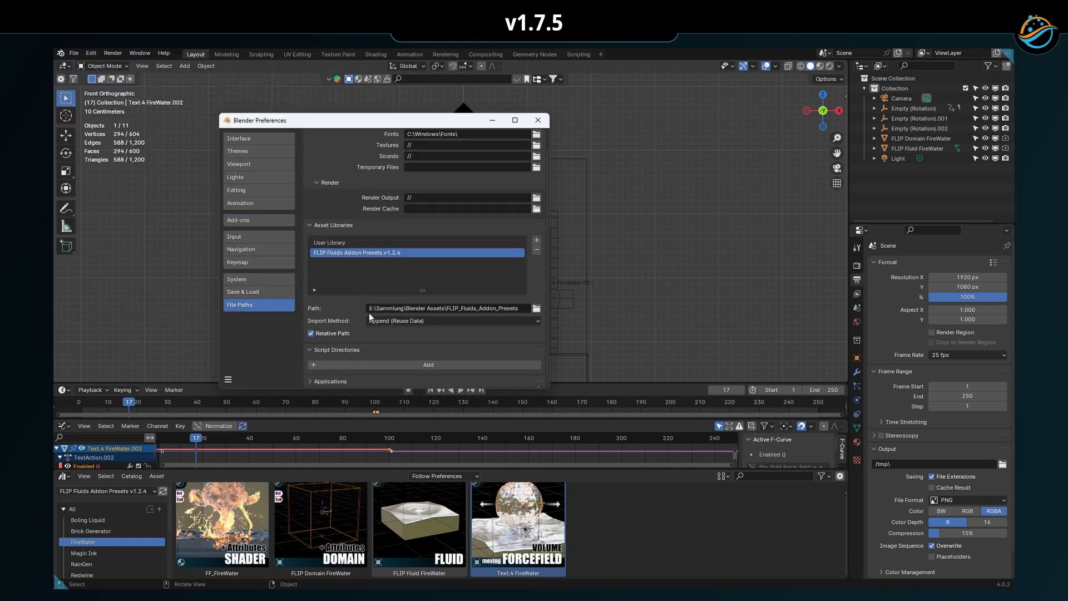
{"action": "left_click", "coordinate": [488, 323]}
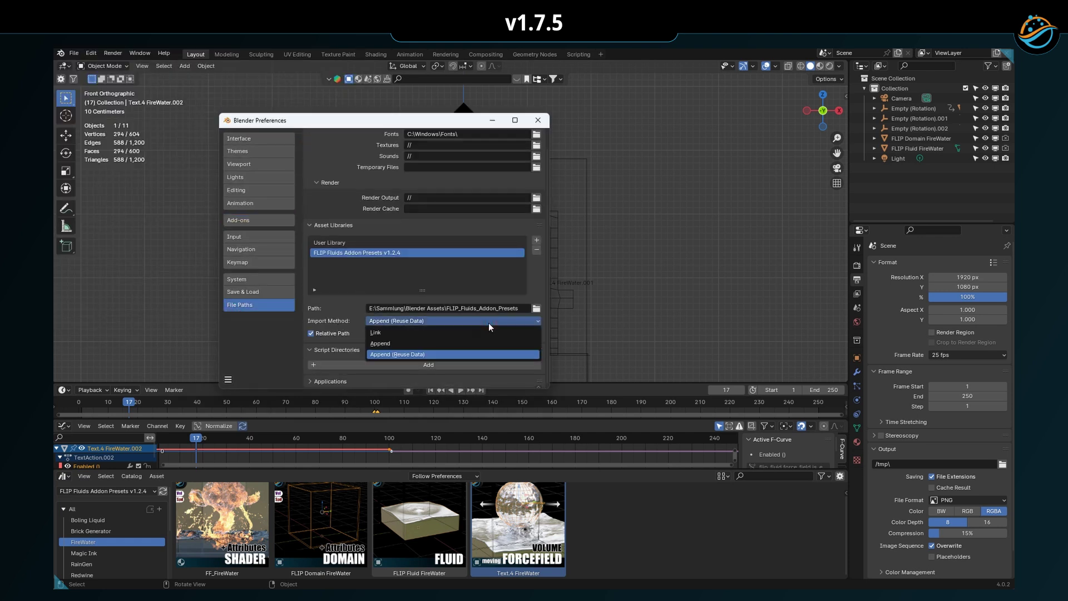
{"action": "left_click", "coordinate": [399, 345]}
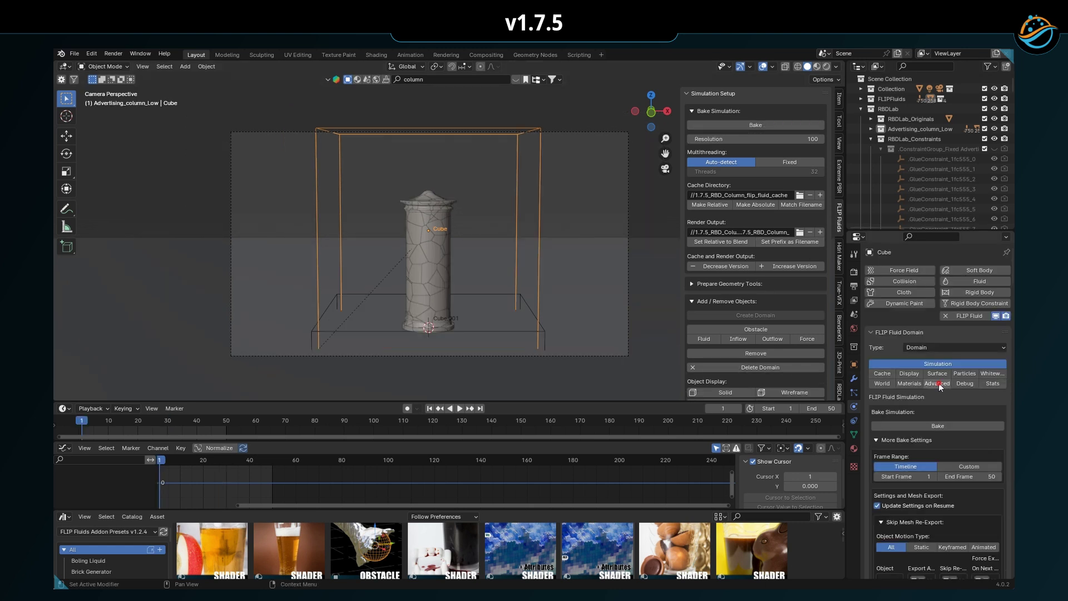
Enable Fracture Optimizations in the FLIP domain's Advanced settings.
{"action": "left_click", "coordinate": [937, 384]}
{"action": "scroll", "coordinate": [939, 423], "scroll_direction": "down", "scroll_amount": 1}
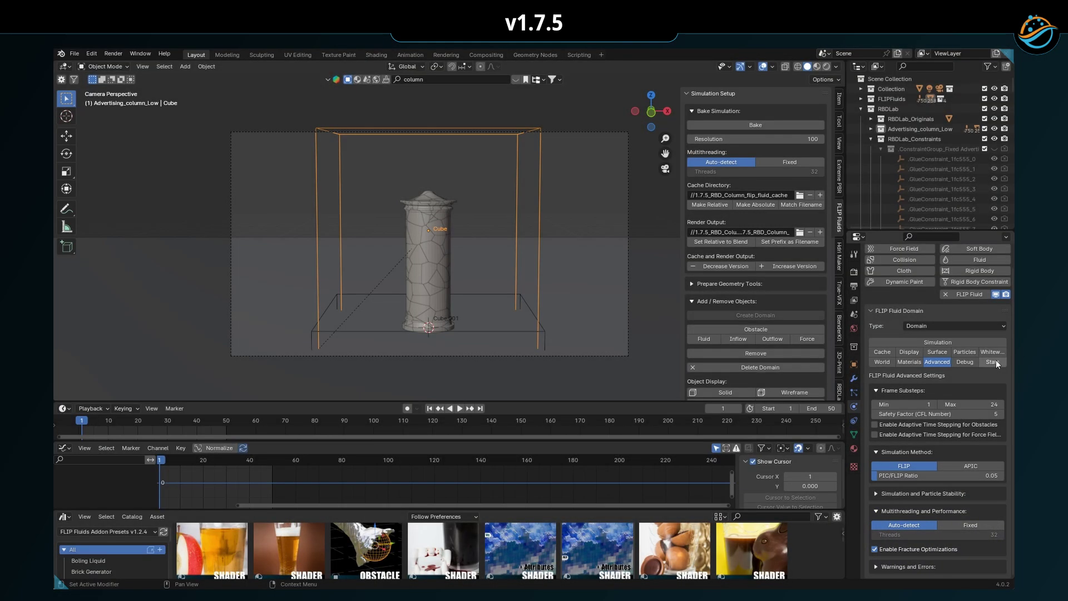
{"action": "left_click", "coordinate": [996, 359]}
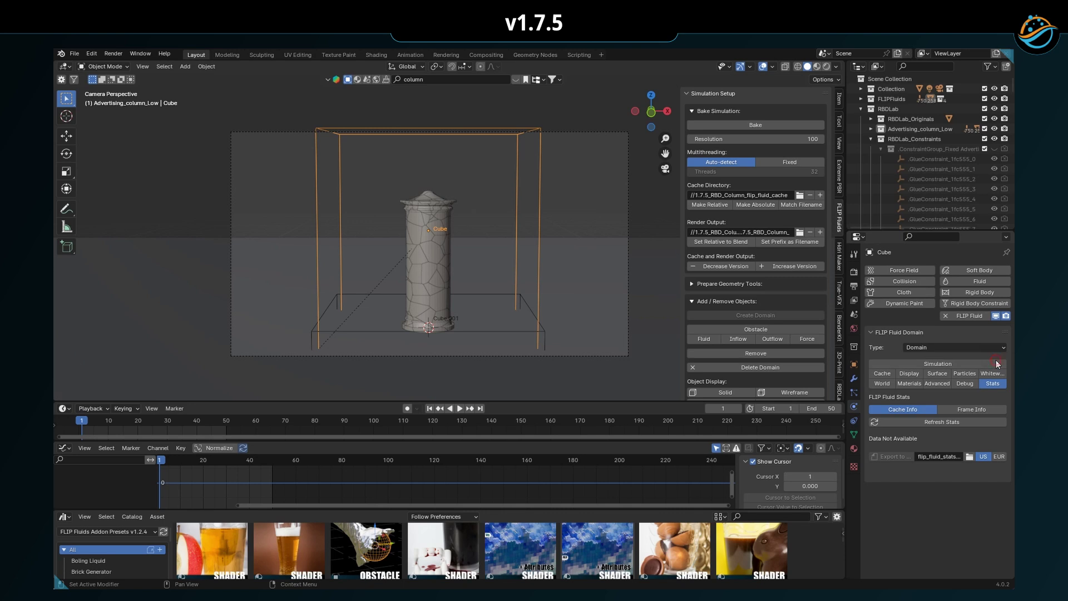
{"action": "left_click", "coordinate": [937, 361]}
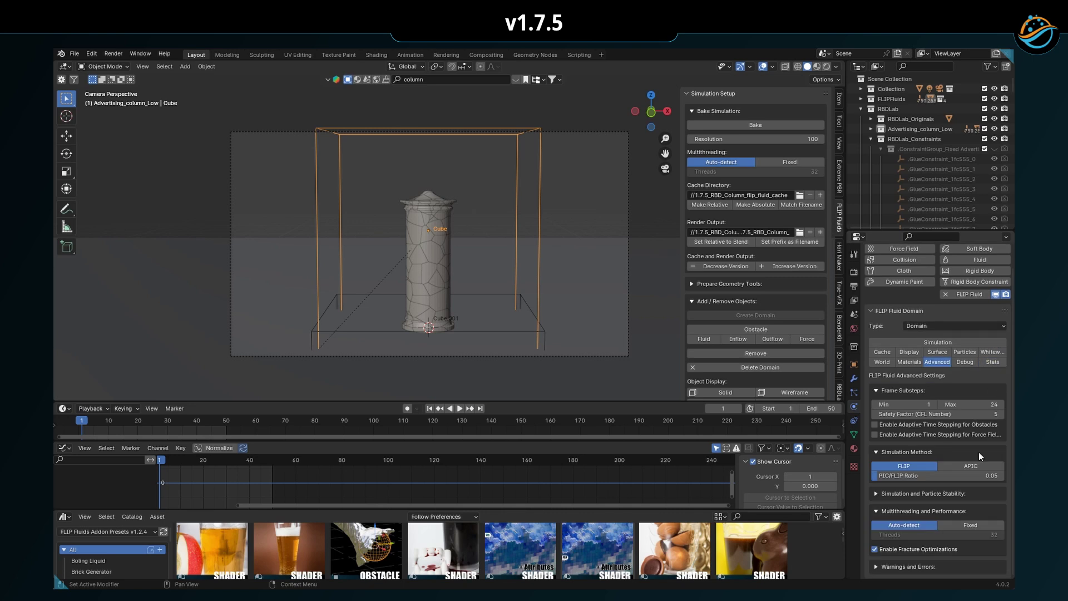
{"action": "left_click", "coordinate": [874, 550]}
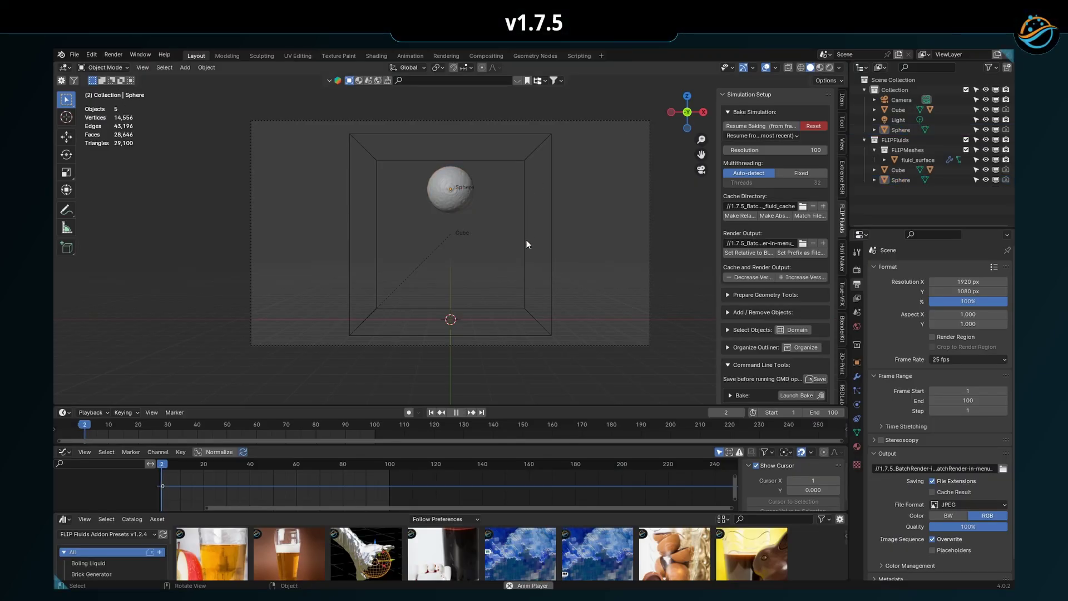
{"action": "key", "text": "space"}
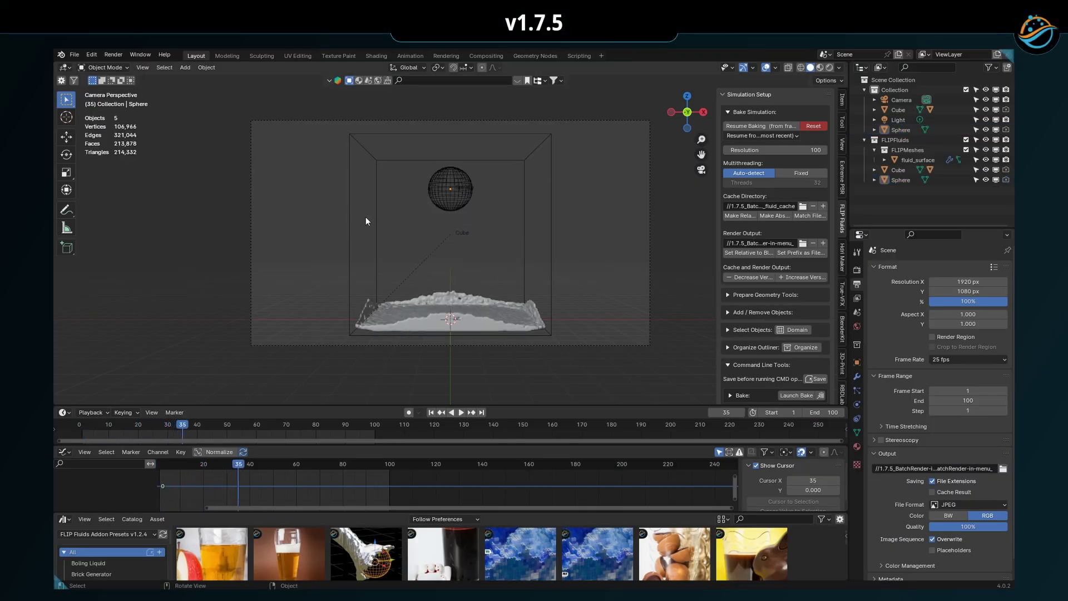
Play the baked sphere-drop simulation and view the Render menu's FLIP Fluids CMD Render options.
{"action": "left_click", "coordinate": [114, 55]}
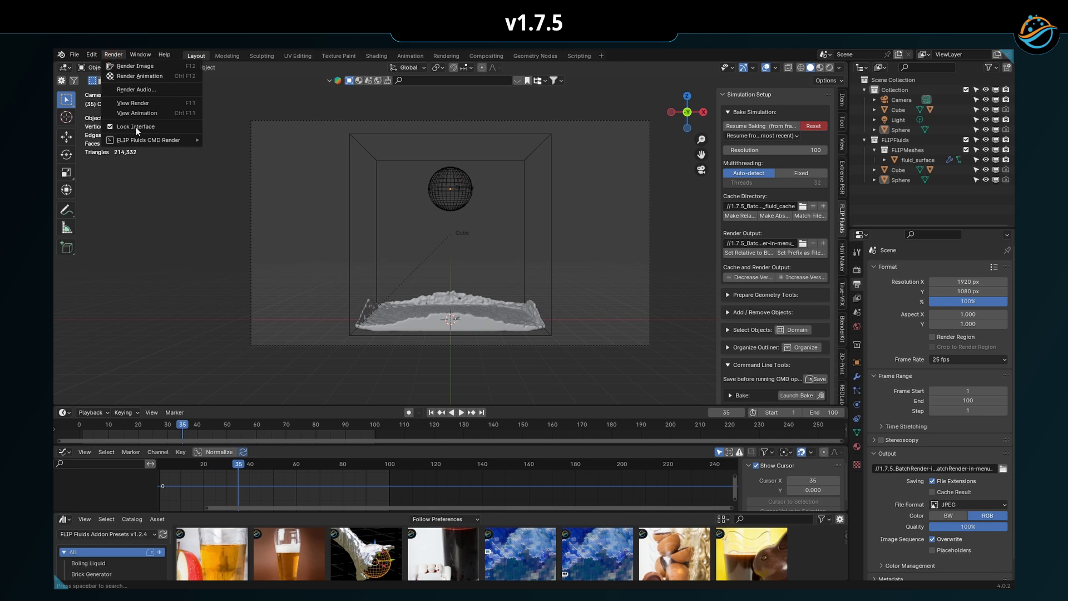
{"action": "mouse_move", "coordinate": [138, 139]}
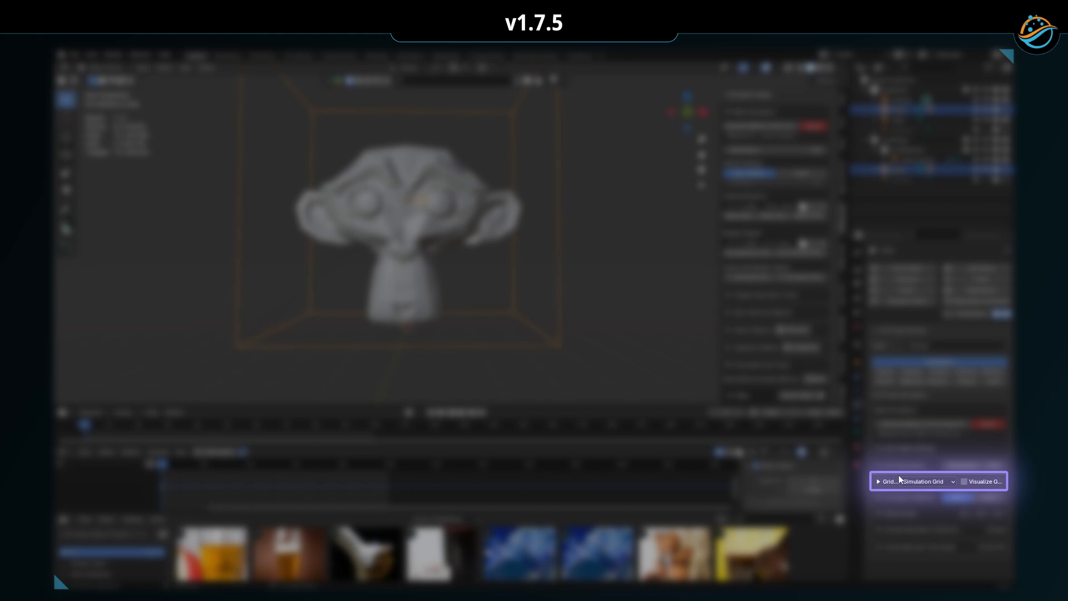
Enable Visualize Grid on the Suzanne domain and set Grid Display Mode to Final Mesh Grid.
{"action": "left_click", "coordinate": [964, 481]}
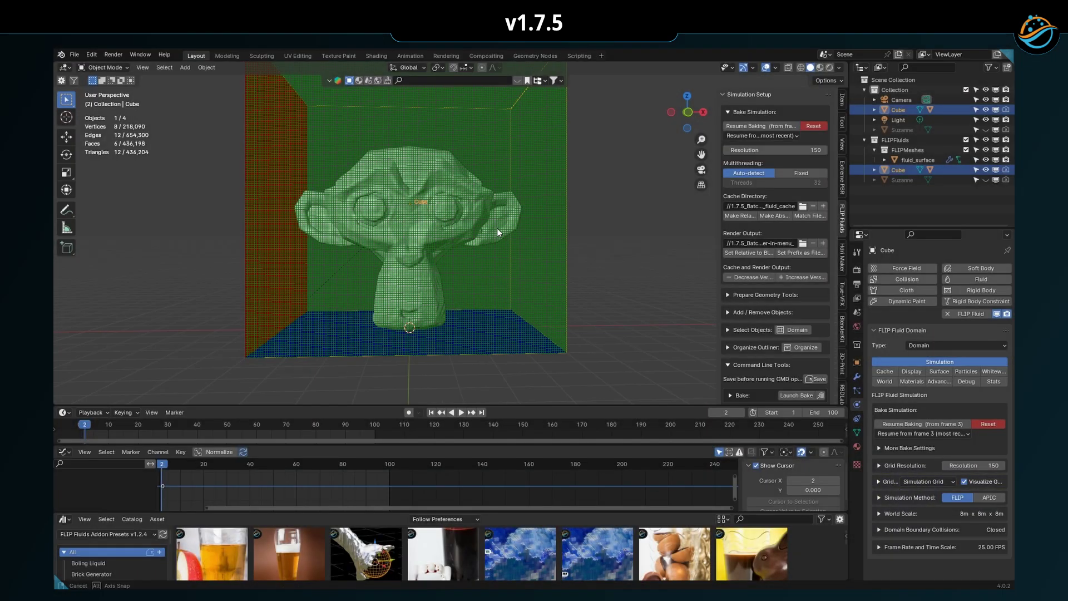
{"action": "middle_click_drag", "start_coordinate": [496, 228], "coordinate": [428, 228]}
{"action": "left_click", "coordinate": [925, 482]}
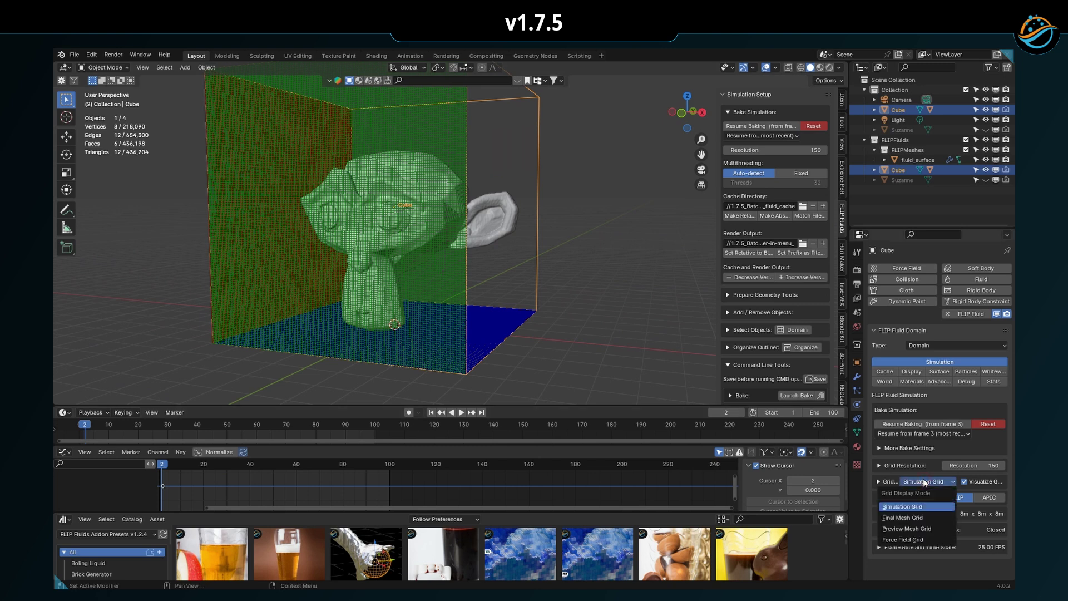
{"action": "left_click", "coordinate": [913, 518]}
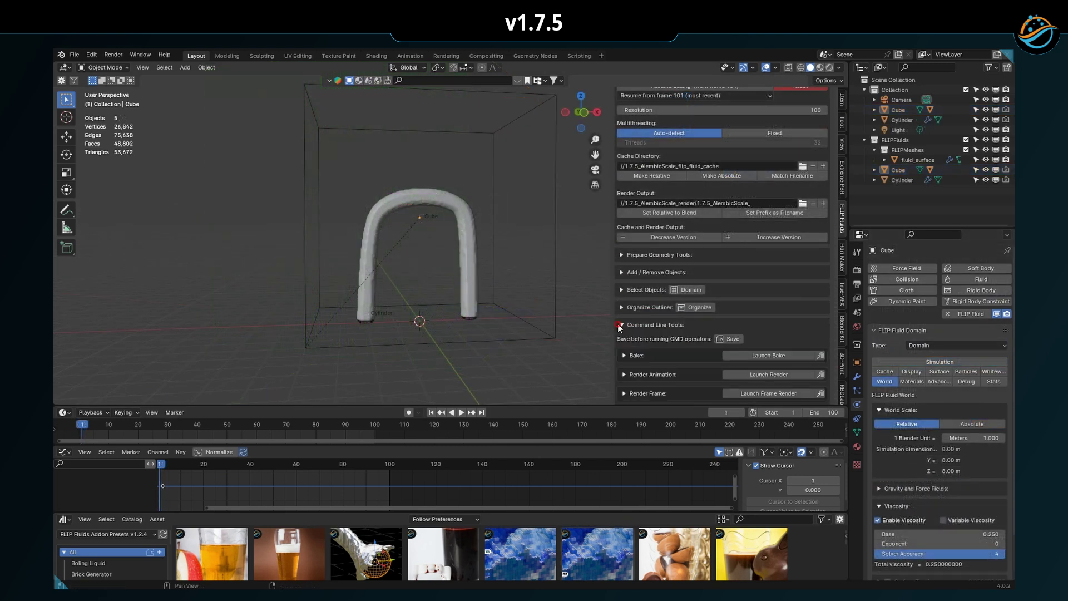
Set Alembic Export to exclude Foam and Bubble at 0.5 scale, and save the file.
{"action": "scroll", "coordinate": [639, 326], "scroll_direction": "down", "scroll_amount": 3}
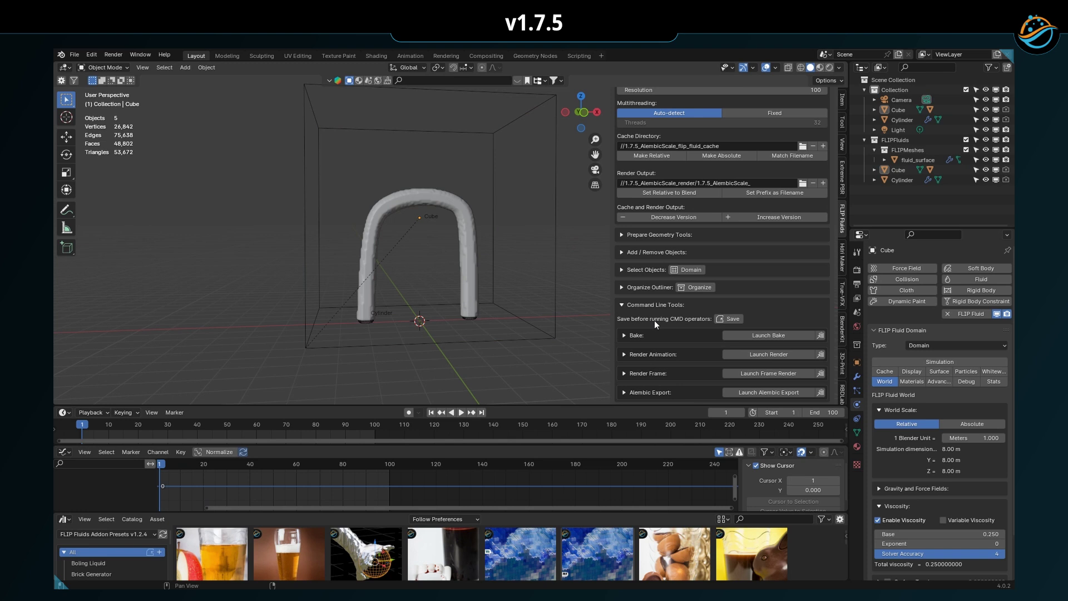
{"action": "left_click", "coordinate": [623, 352]}
{"action": "scroll", "coordinate": [695, 327], "scroll_direction": "down", "scroll_amount": 4}
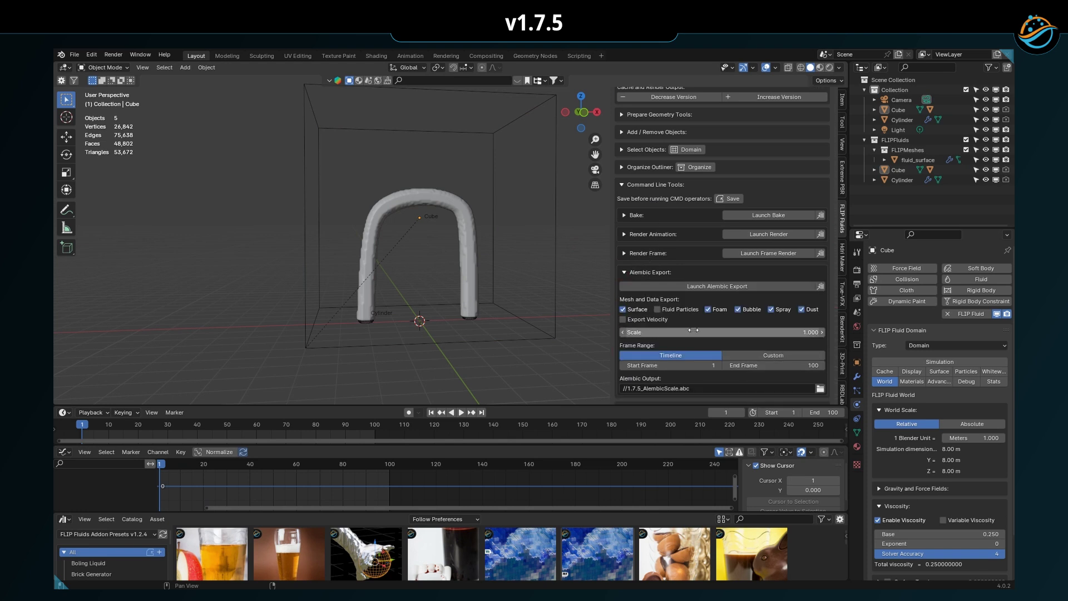
{"action": "left_click", "coordinate": [707, 309]}
{"action": "left_click", "coordinate": [738, 309]}
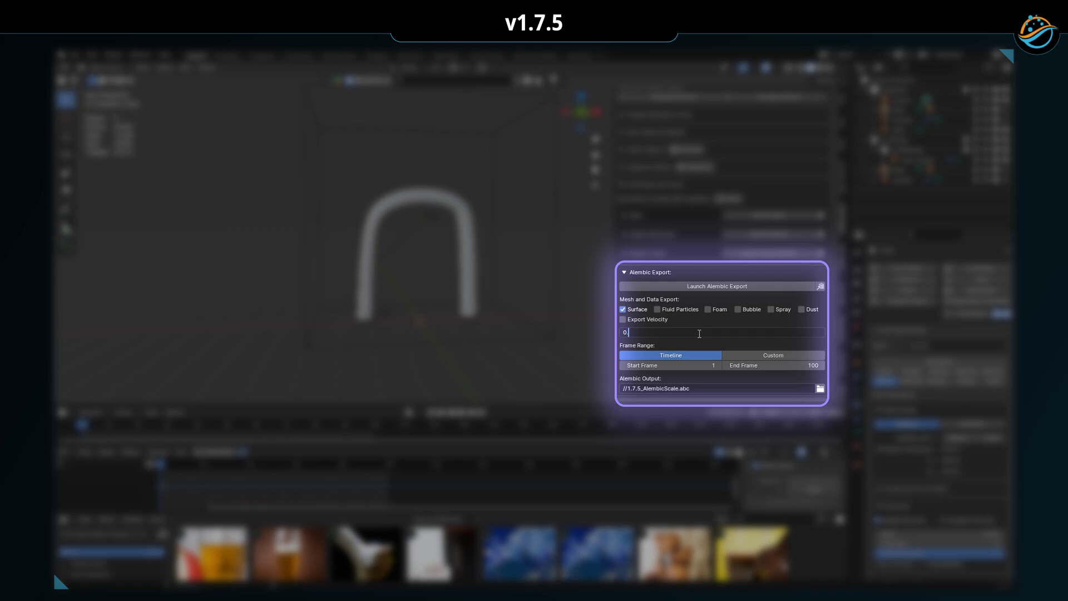
{"action": "key", "text": "Return"}
{"action": "key", "text": "ctrl+s"}
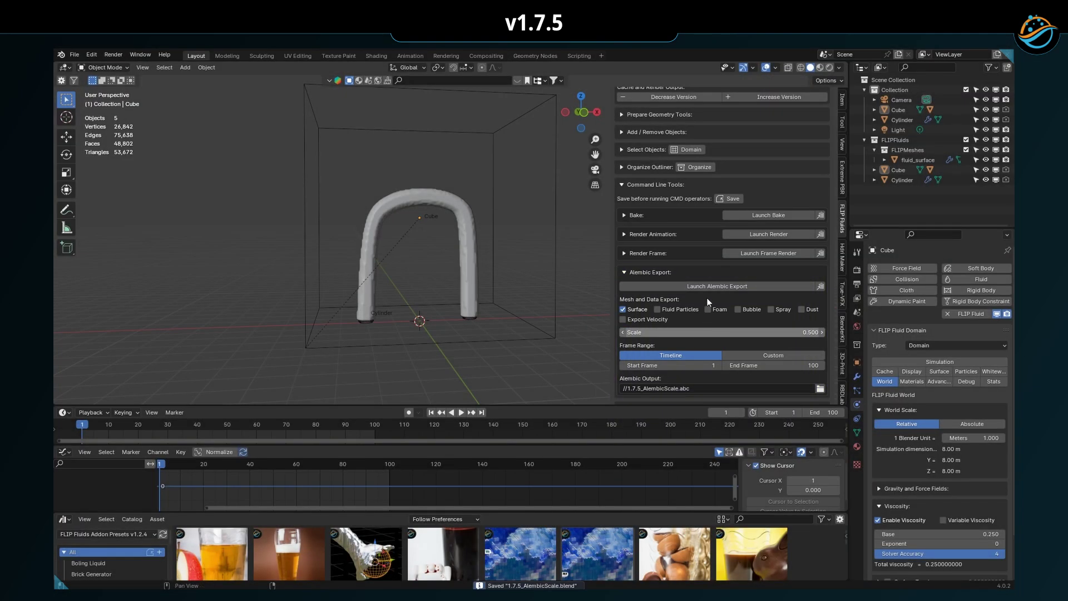
Import the exported 1.7.5_AlembicScale.abc file and play the animation to compare meshes.
{"action": "left_click", "coordinate": [791, 287]}
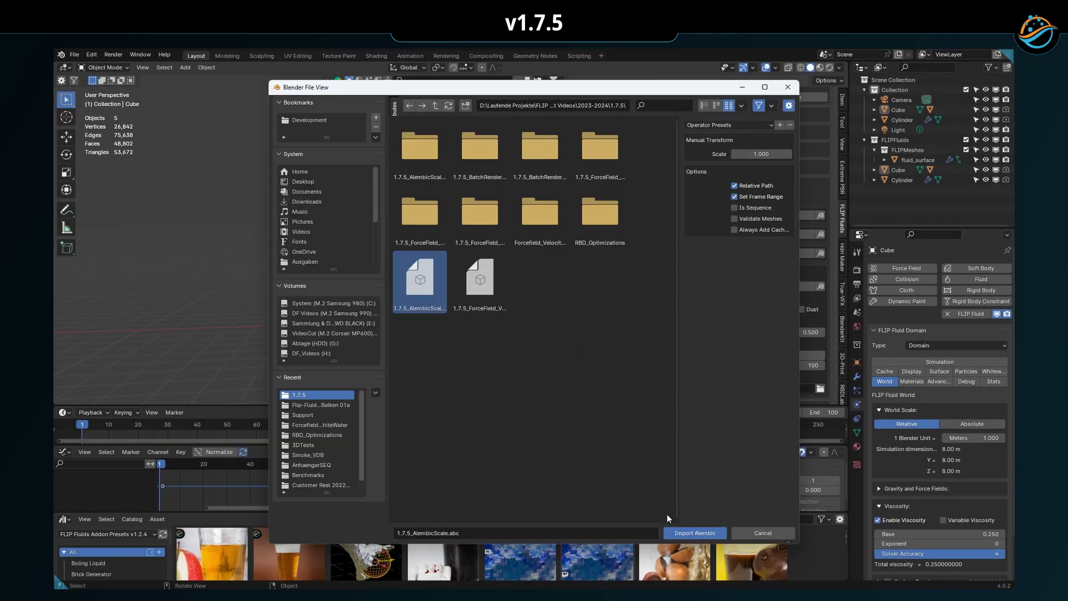
{"action": "left_click", "coordinate": [693, 533]}
{"action": "key", "text": "space"}
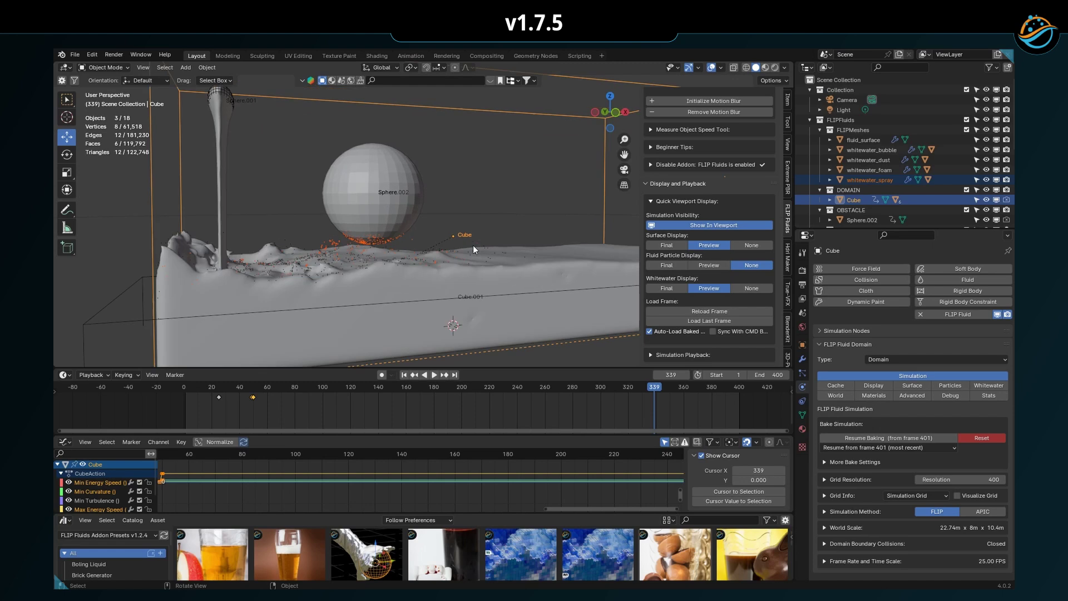
Frame the domain and expand the World tab's Gravity and Force Fields settings.
{"action": "scroll", "coordinate": [472, 244], "scroll_direction": "up", "scroll_amount": 3}
{"action": "scroll", "coordinate": [476, 239], "scroll_direction": "down", "scroll_amount": 2}
{"action": "scroll", "coordinate": [476, 239], "scroll_direction": "down", "scroll_amount": 3}
{"action": "middle_click_drag", "start_coordinate": [537, 228], "coordinate": [528, 230], "text": "shift"}
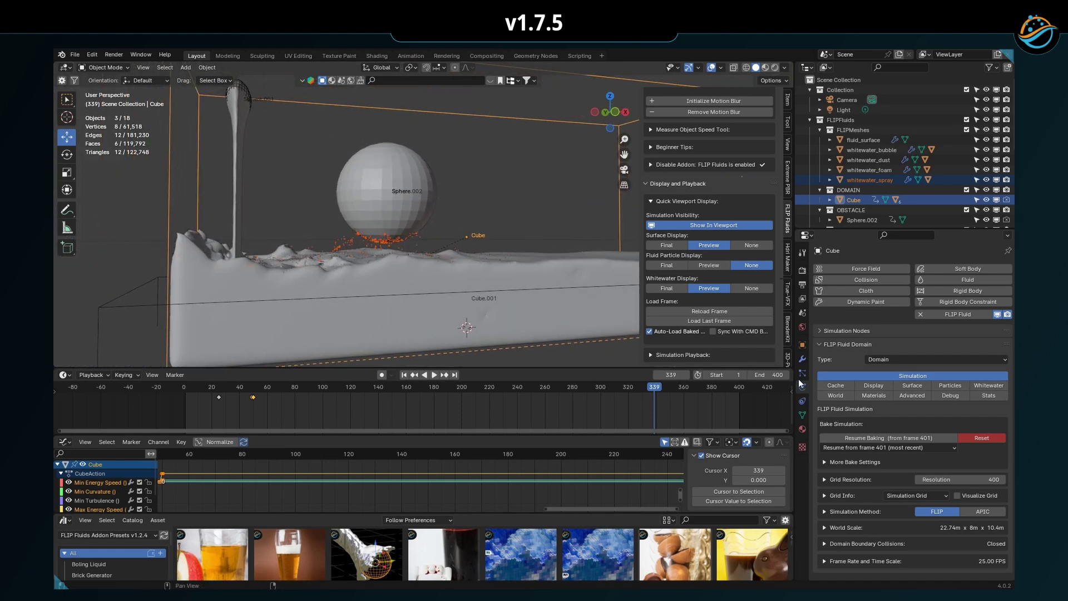
{"action": "left_click", "coordinate": [837, 396]}
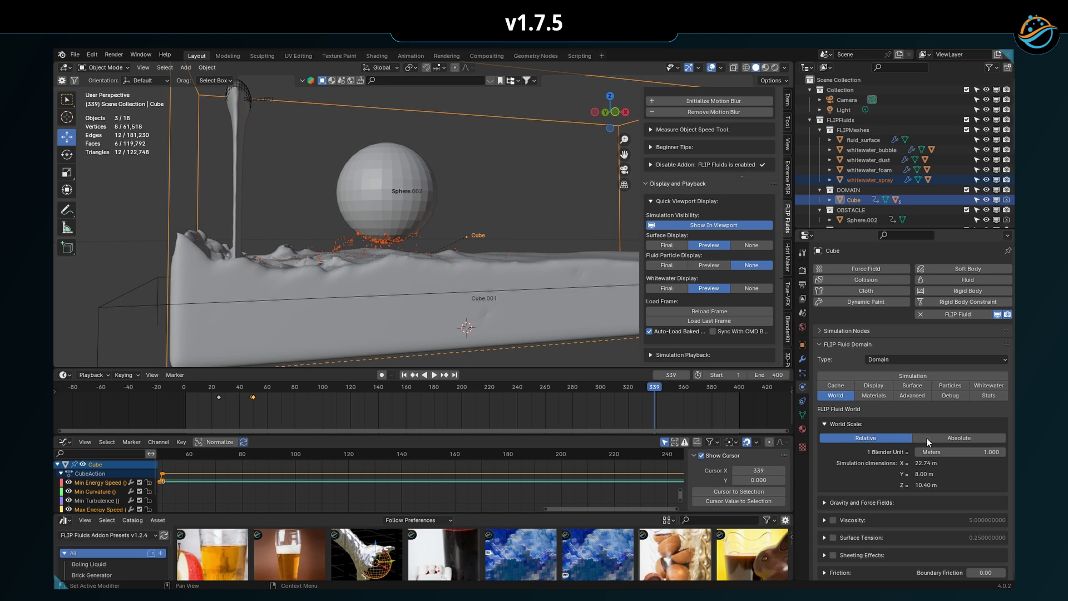
{"action": "scroll", "coordinate": [929, 439], "scroll_direction": "down", "scroll_amount": 1}
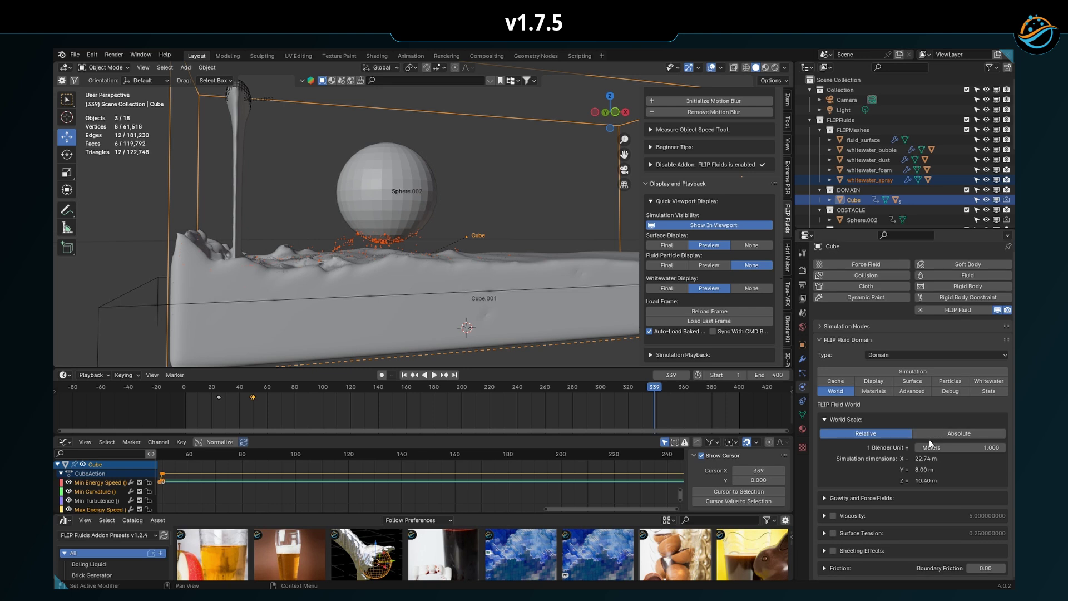
{"action": "left_click", "coordinate": [825, 497]}
{"action": "scroll", "coordinate": [900, 476], "scroll_direction": "down", "scroll_amount": 8}
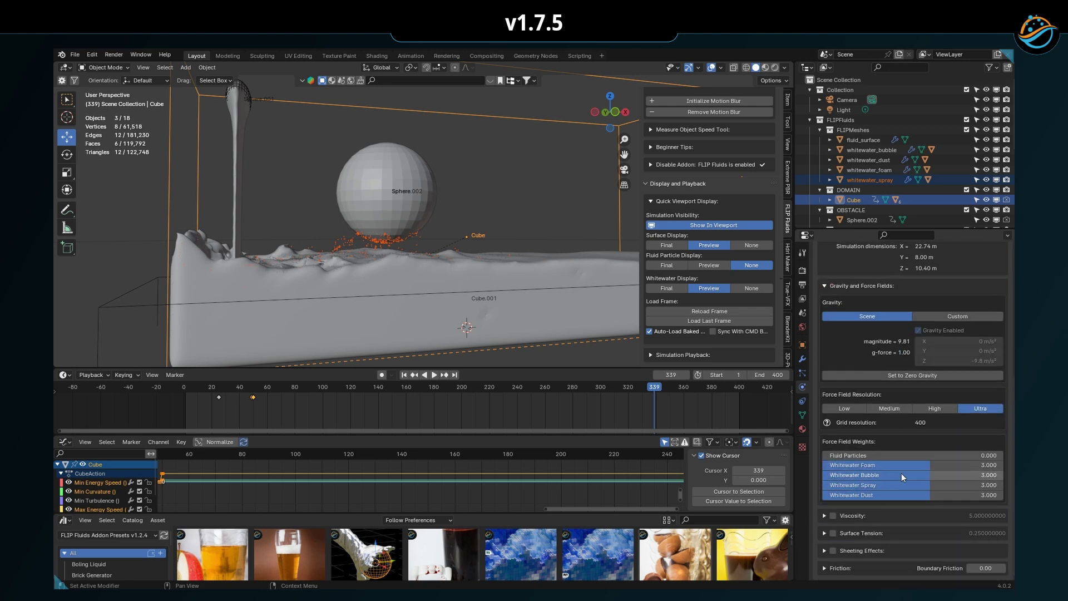